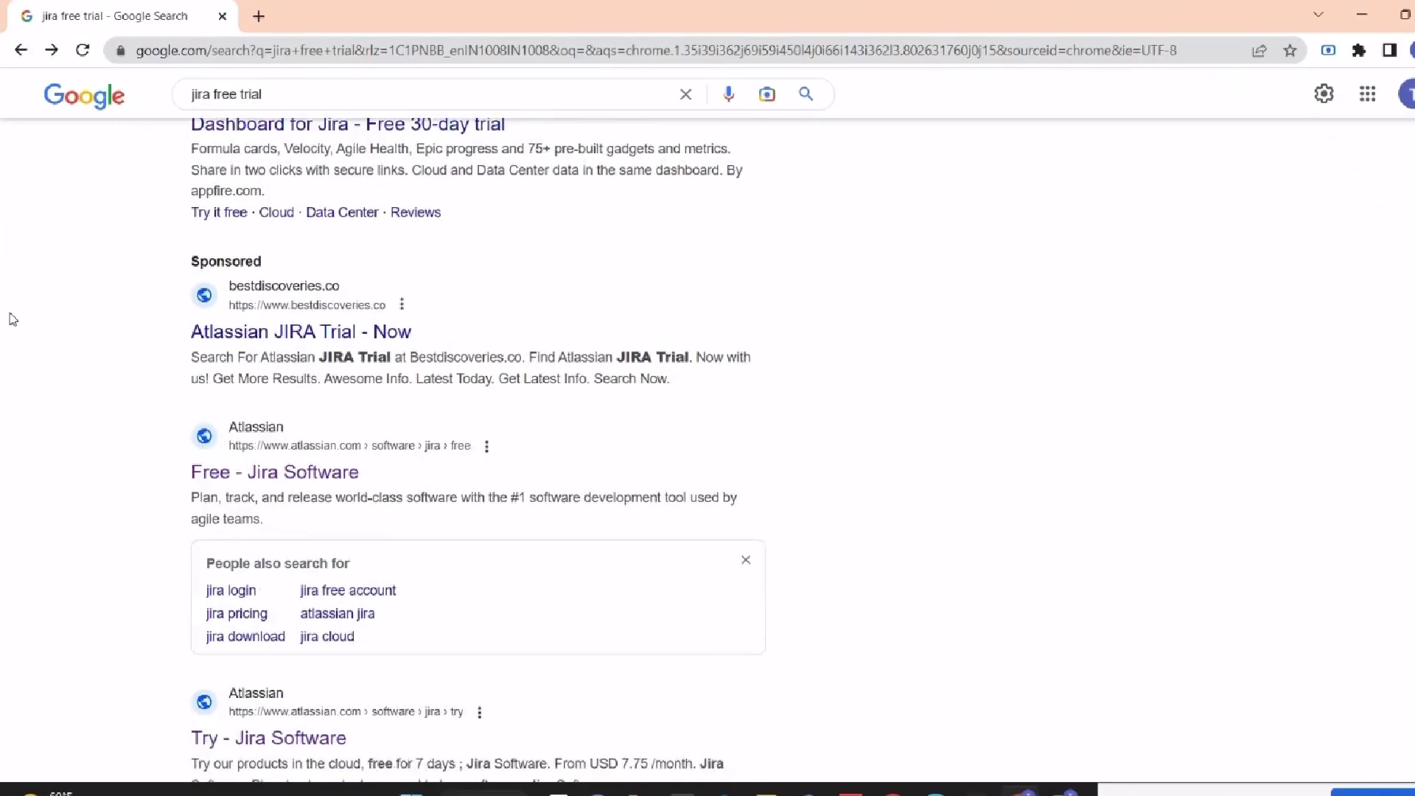
scroll(9, 317, down, 1)
Follow the 'Try - Jira Software' result to the Jira Software Cloud Standard sign-up page.
click(275, 615)
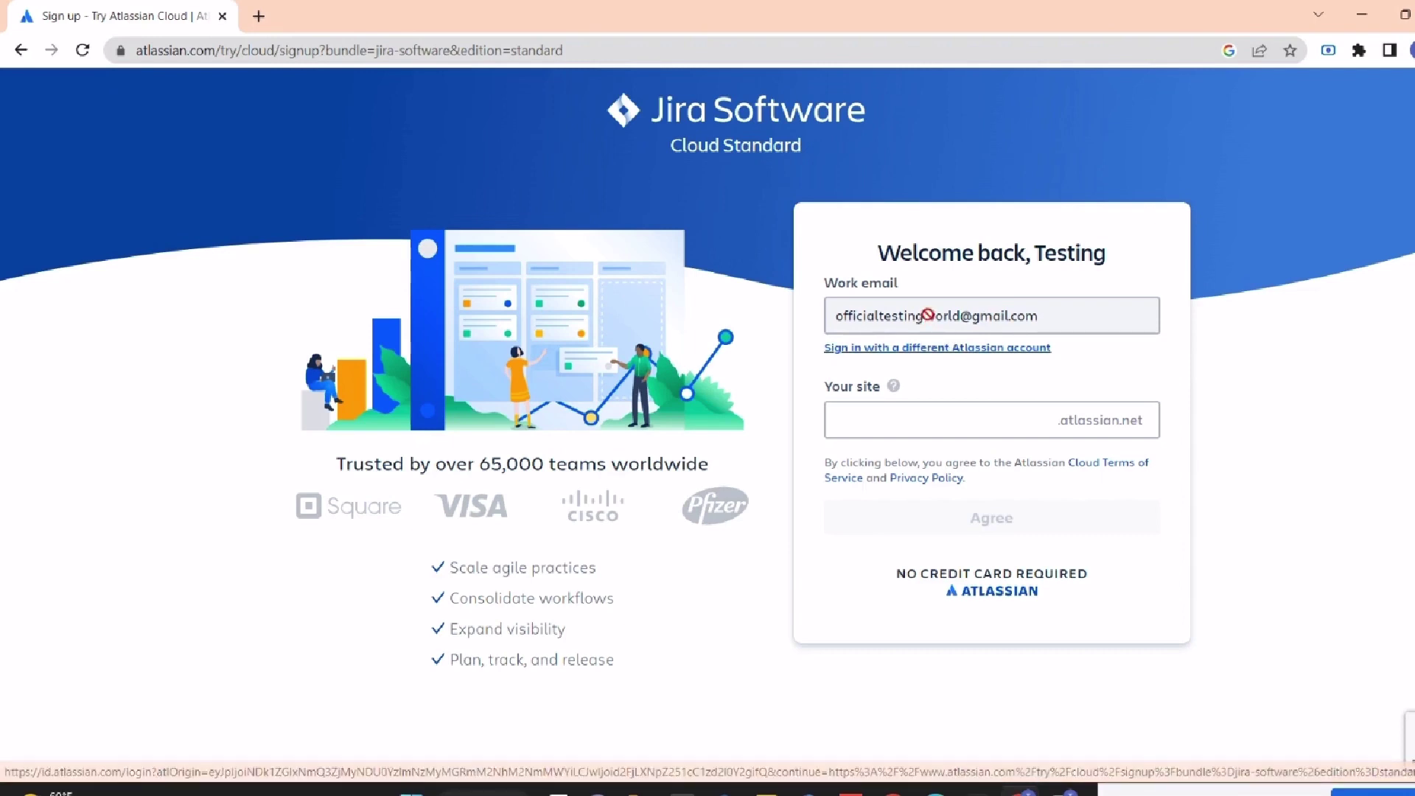
Claim the site name testingworldproject and agree to the terms to create the site.
click(950, 424)
text(testingworldproject)
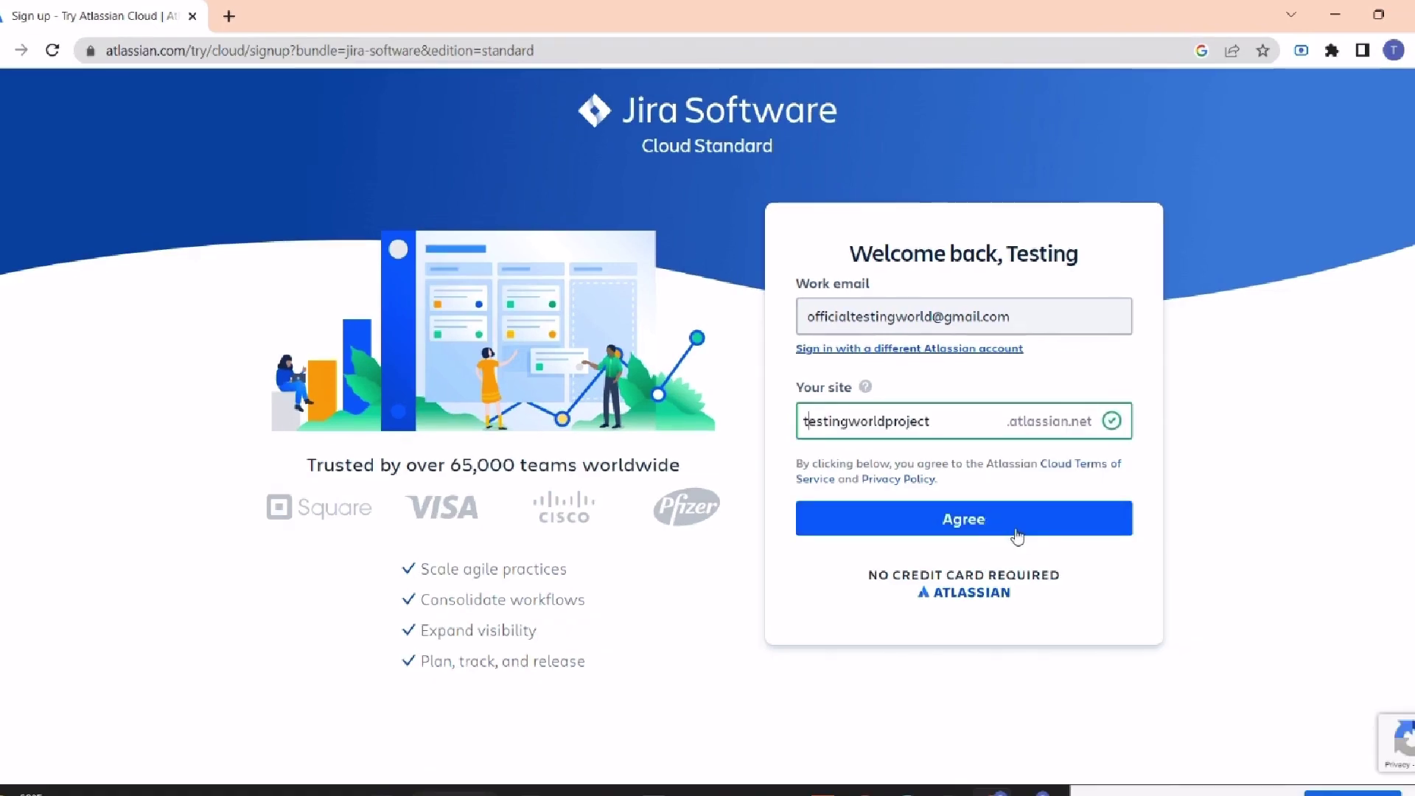
click(1018, 536)
click(1016, 535)
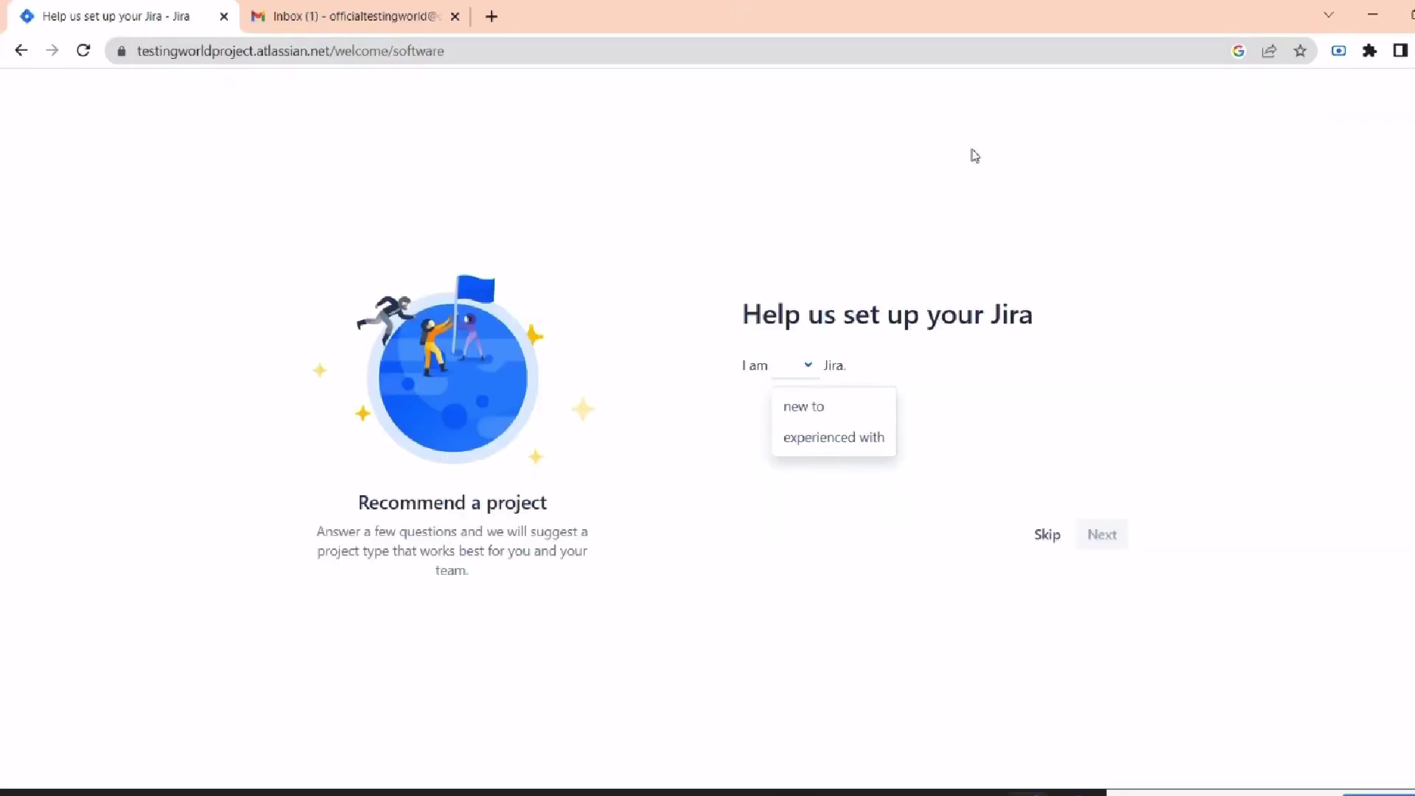
Answer that you are new to Jira, it is for your software team, and the team is new to agile.
drag(822, 320, 1087, 330)
click(808, 370)
click(809, 408)
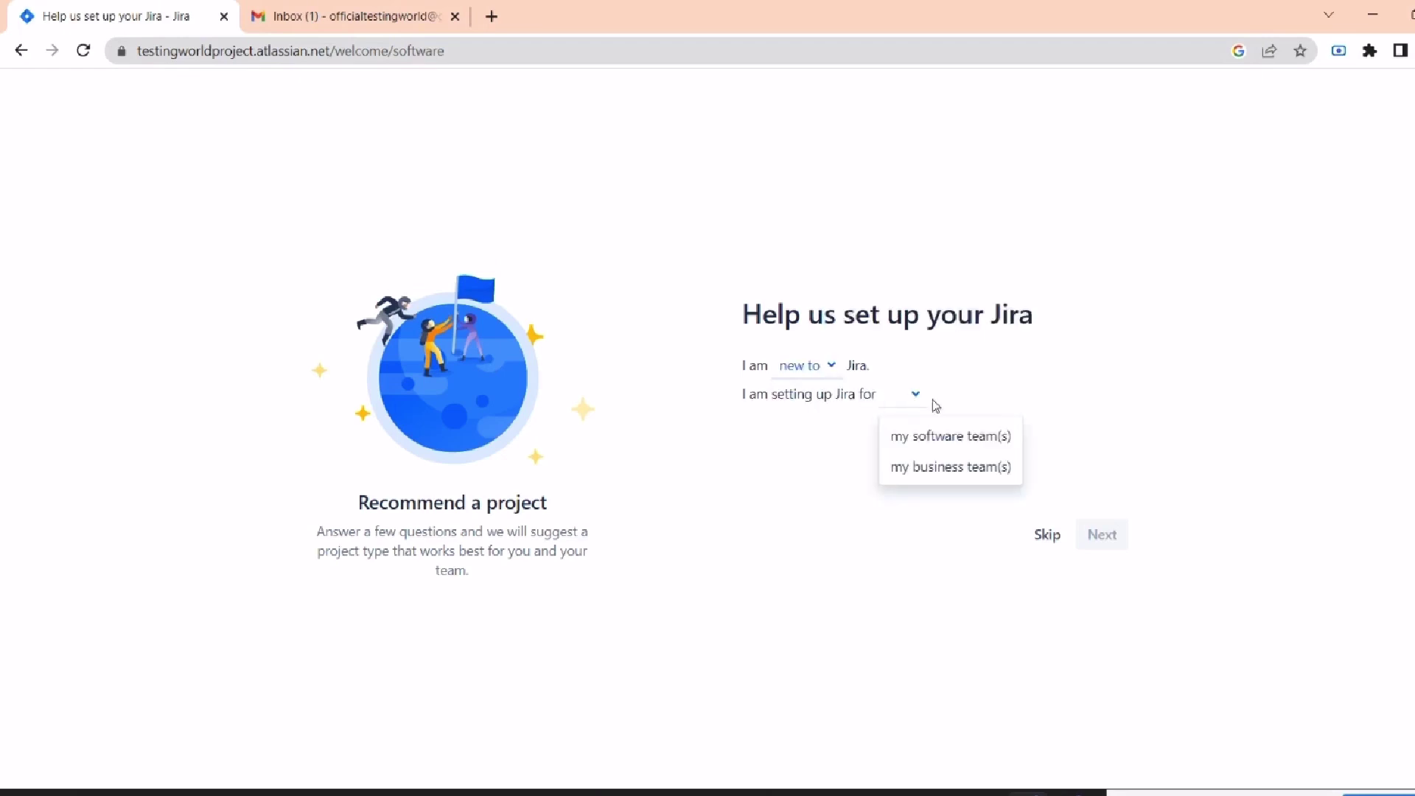
click(952, 441)
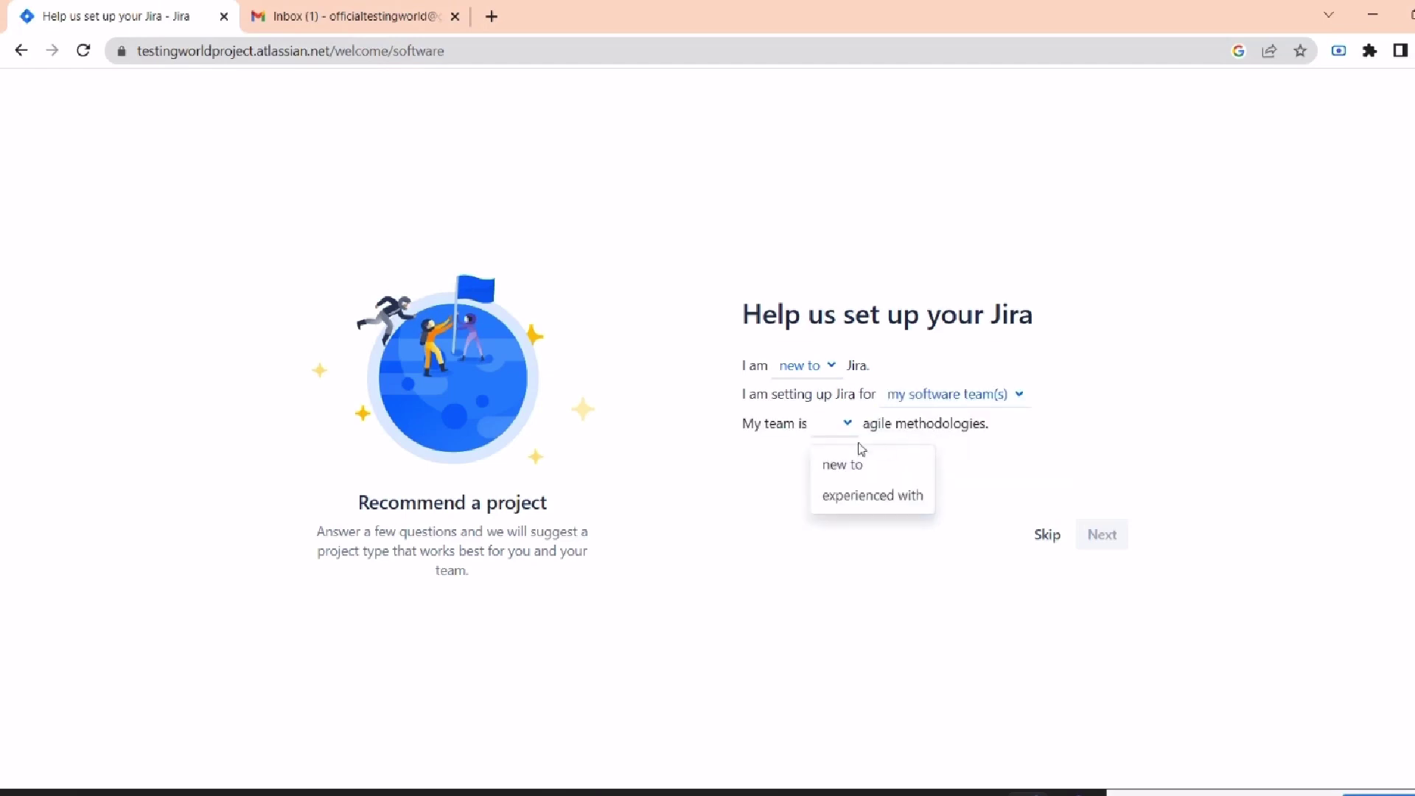
click(848, 470)
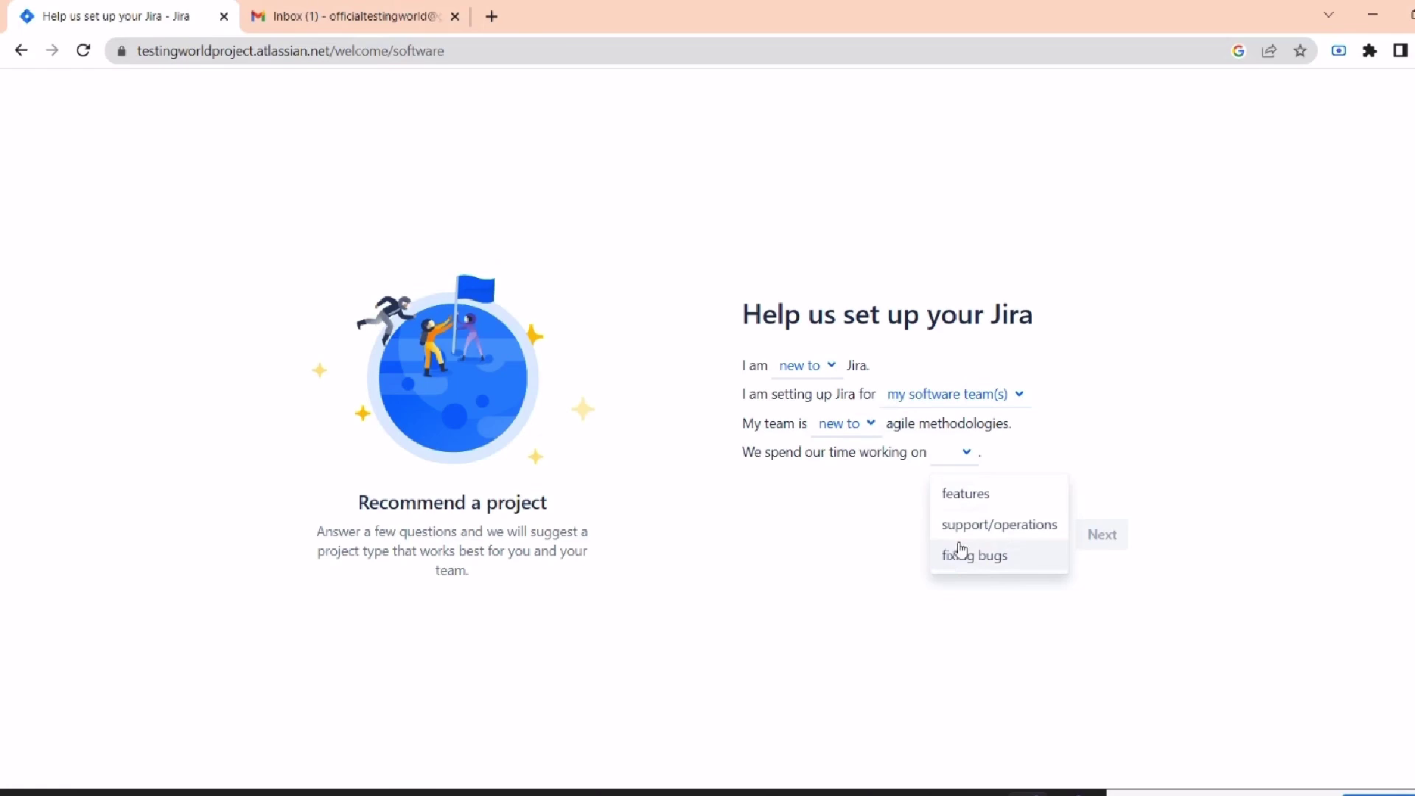
Answer that the team works on features with a tight schedule and continue to project details.
click(960, 494)
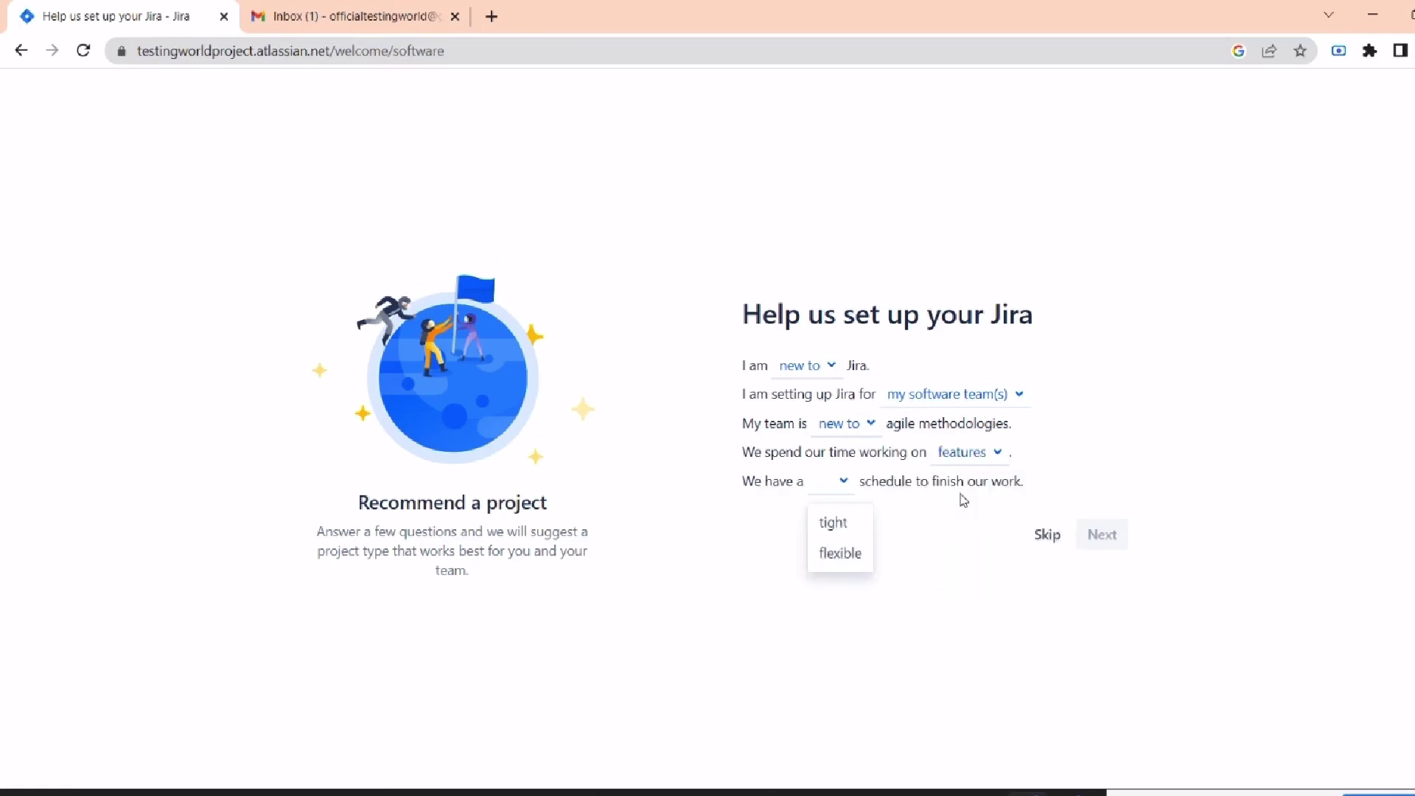
click(836, 522)
click(1102, 538)
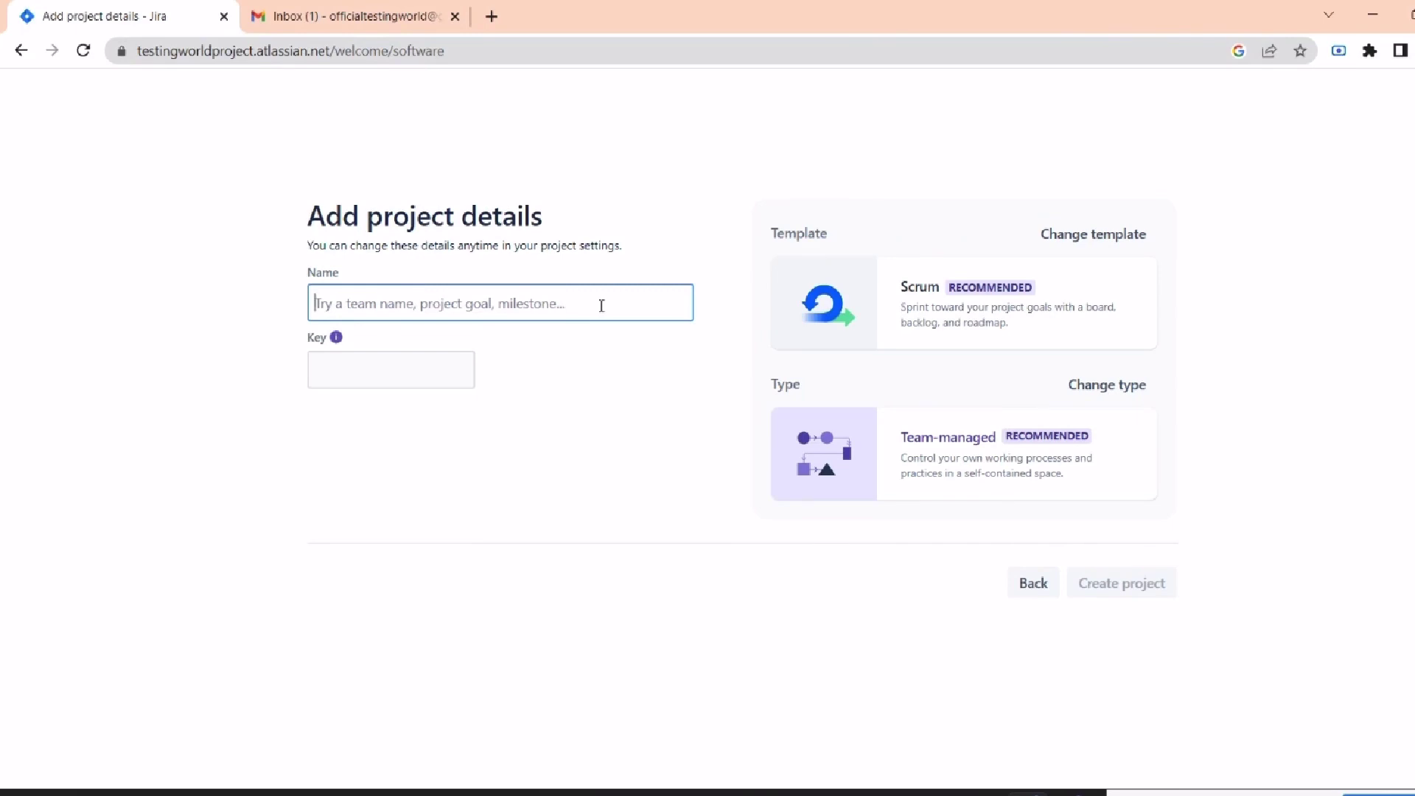
text(Testi)
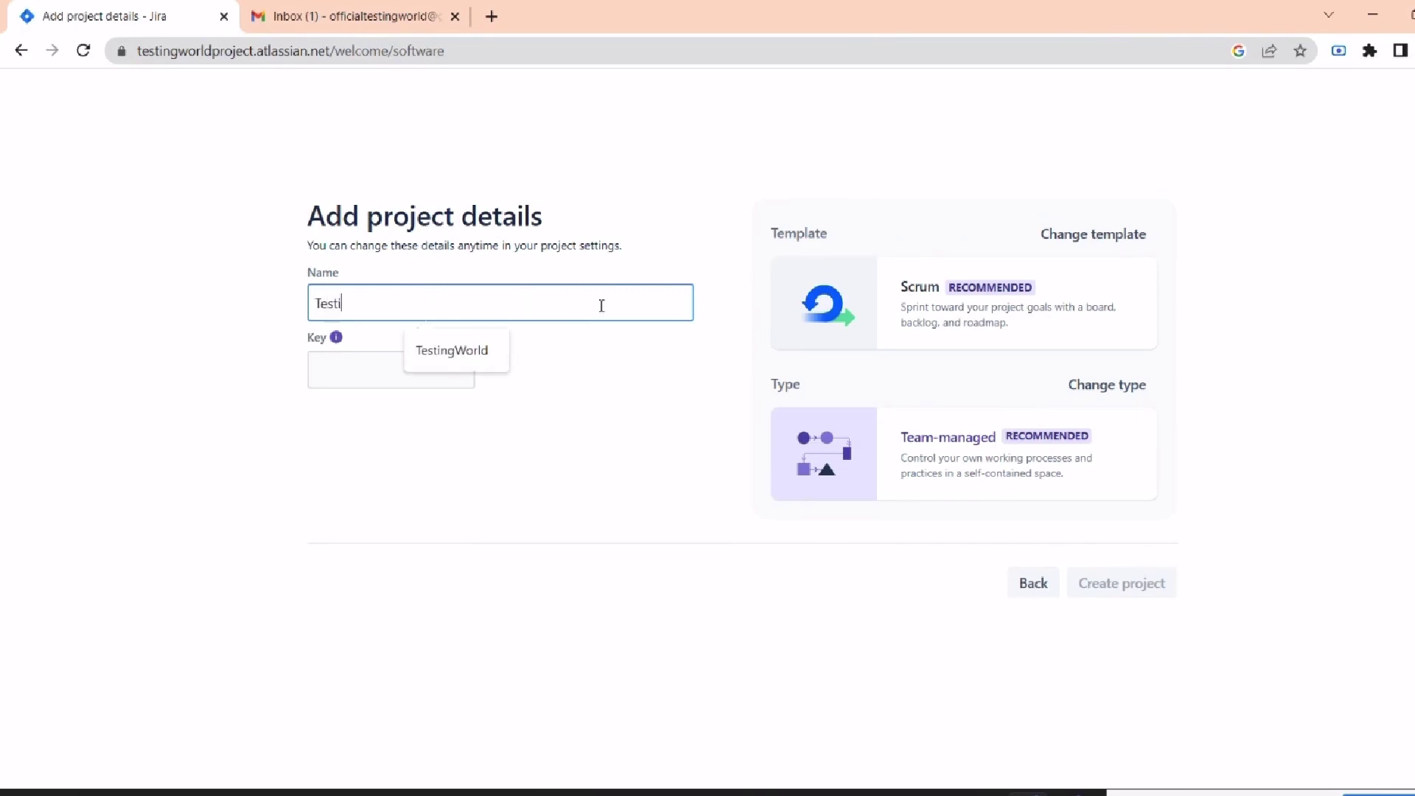
text(n)
text(g World Pro)
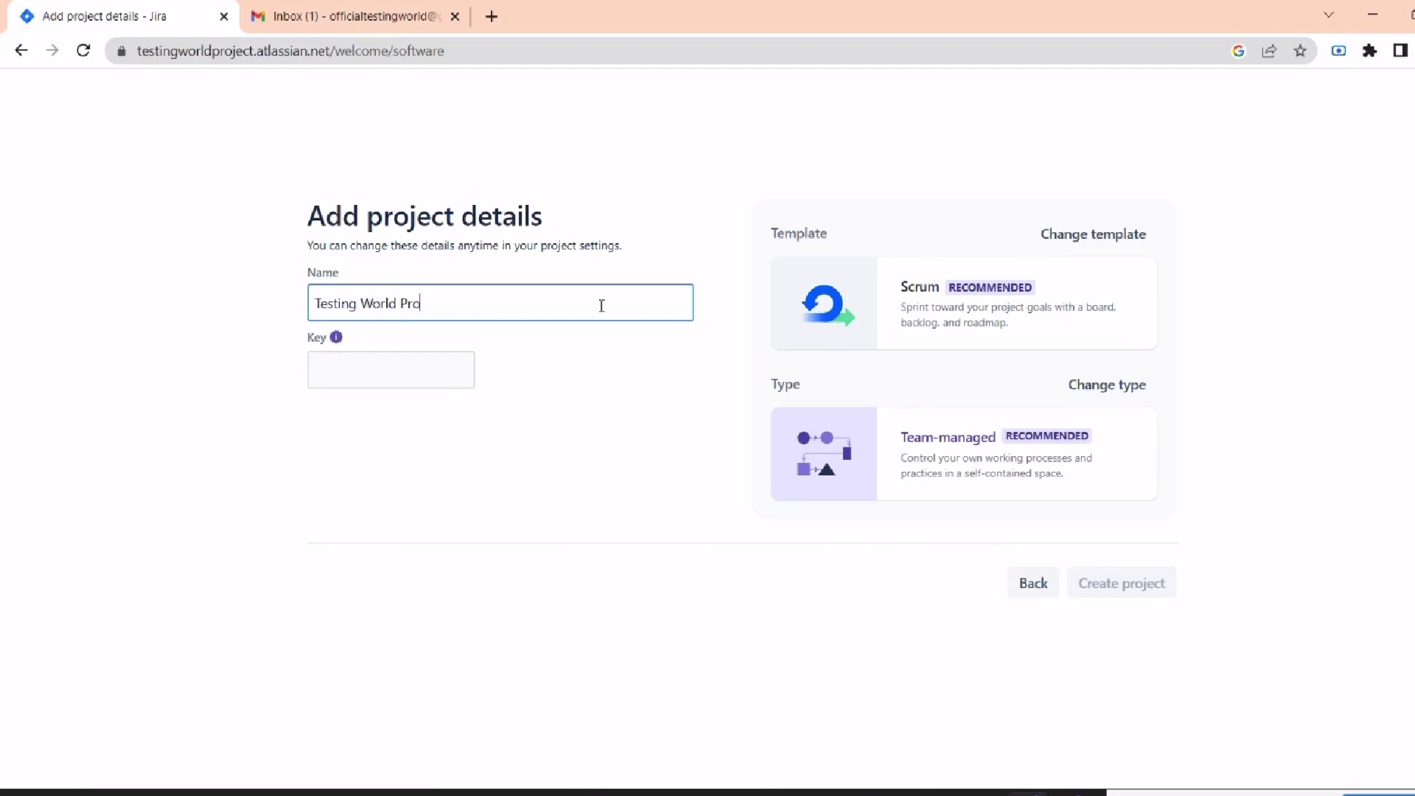
text(ject)
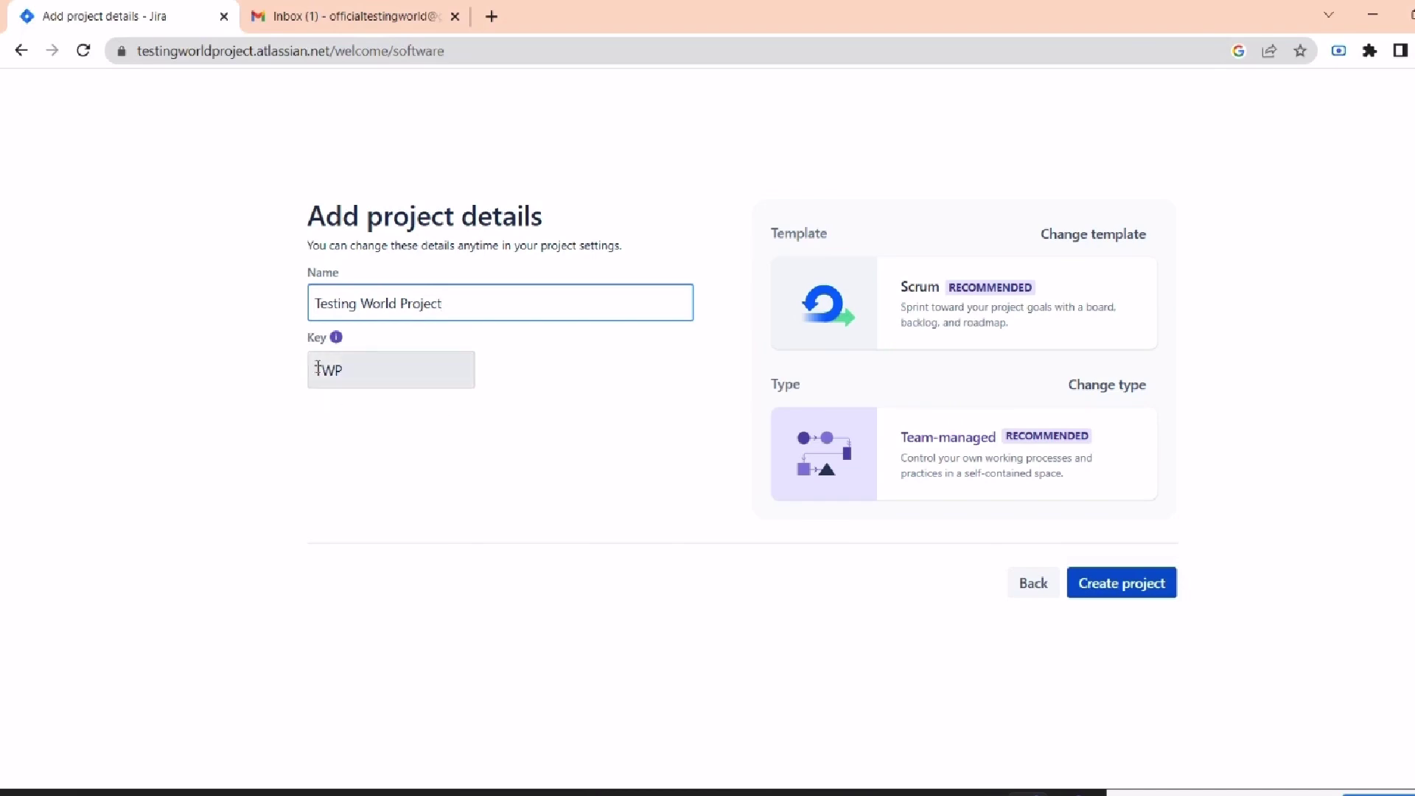
Name the Scrum project 'Testing World Project' with key TWP and create it.
drag(314, 382, 940, 499)
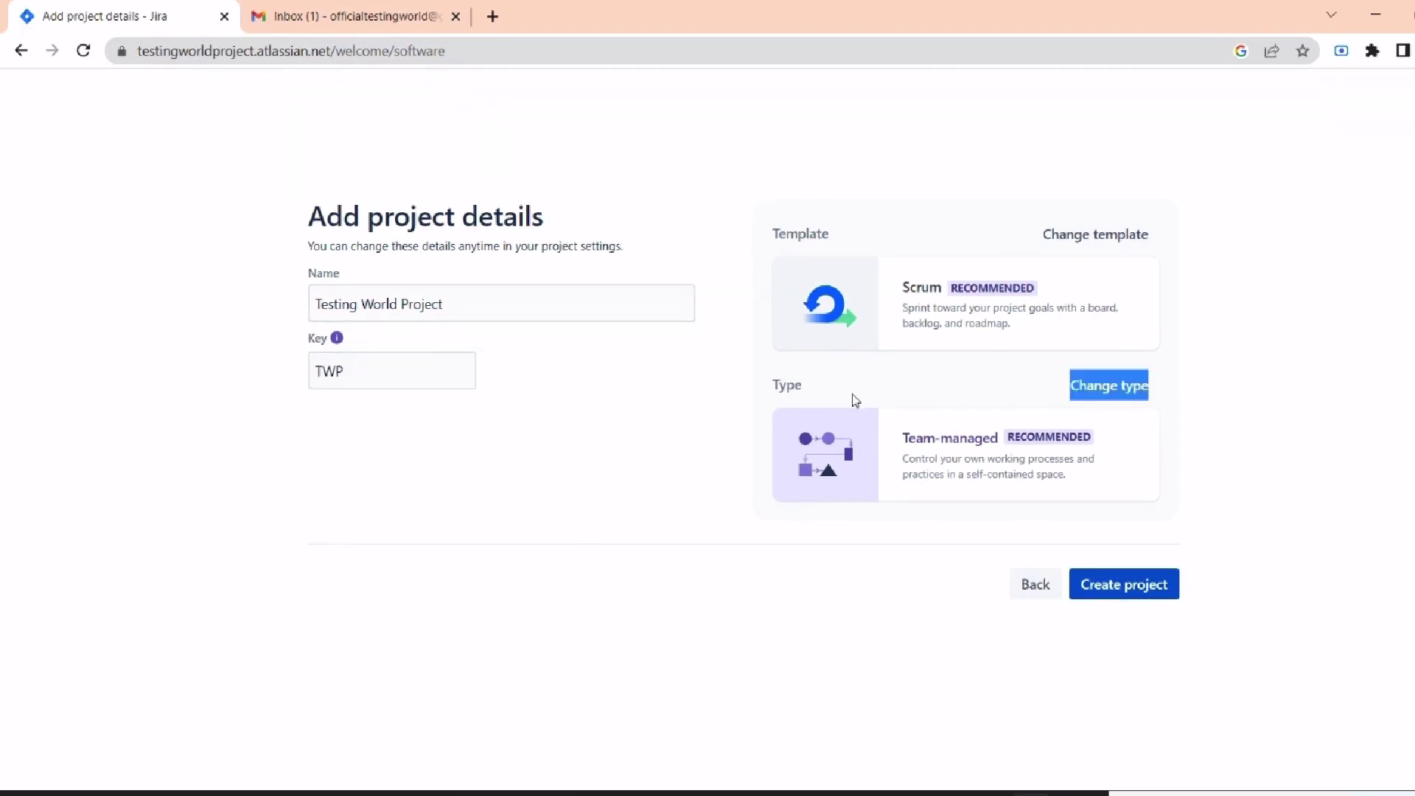
click(1150, 590)
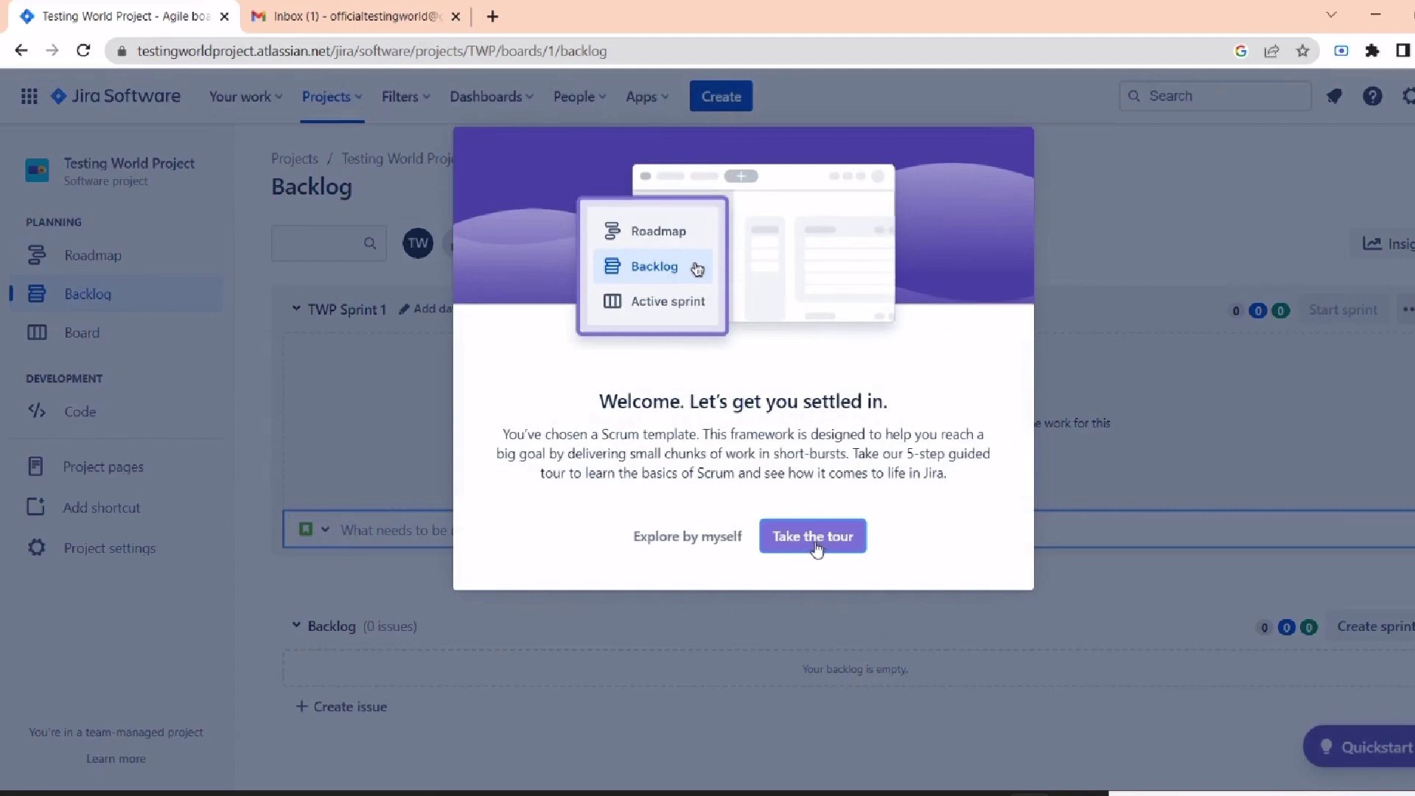
Choose Explore by myself and collapse the Quickstart getting-started panel.
click(695, 542)
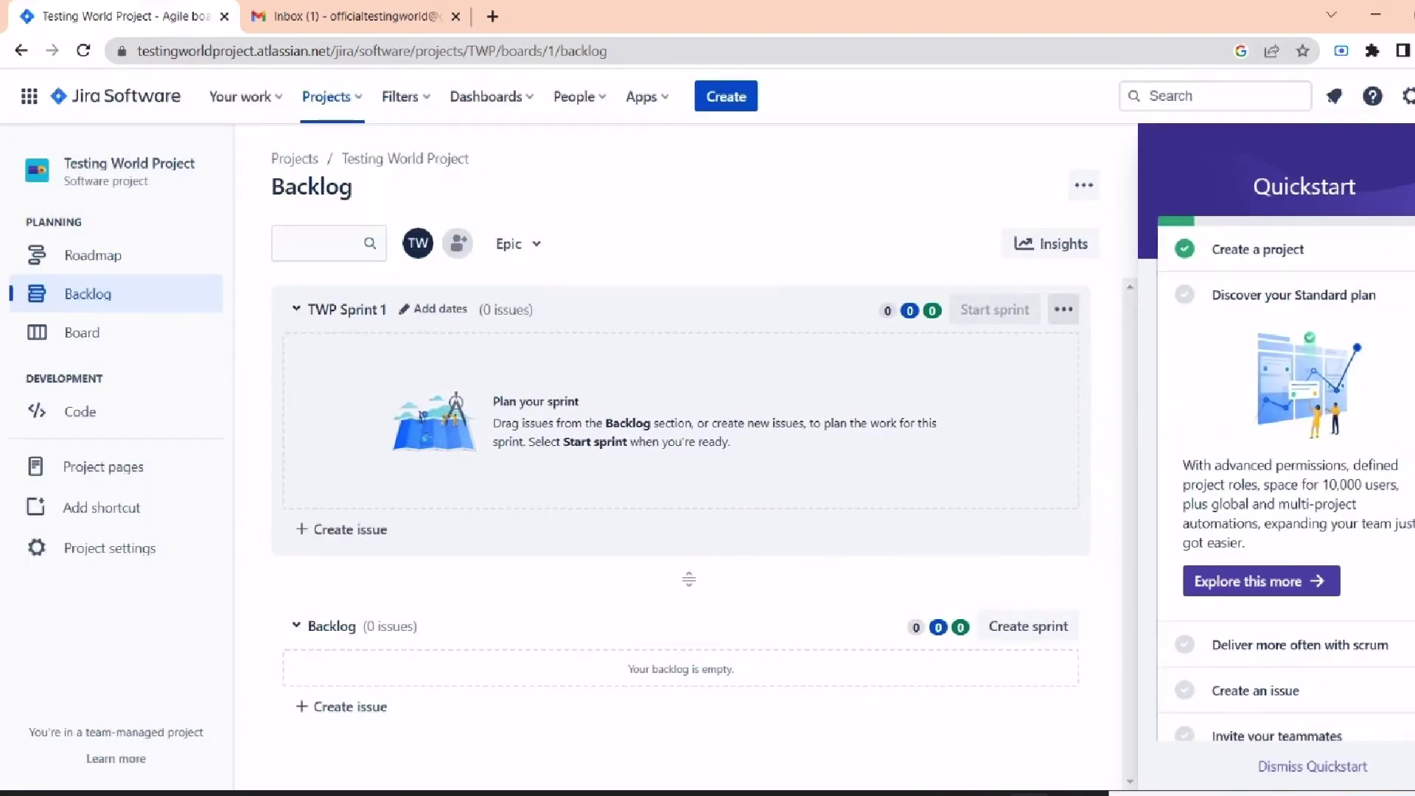
click(1311, 139)
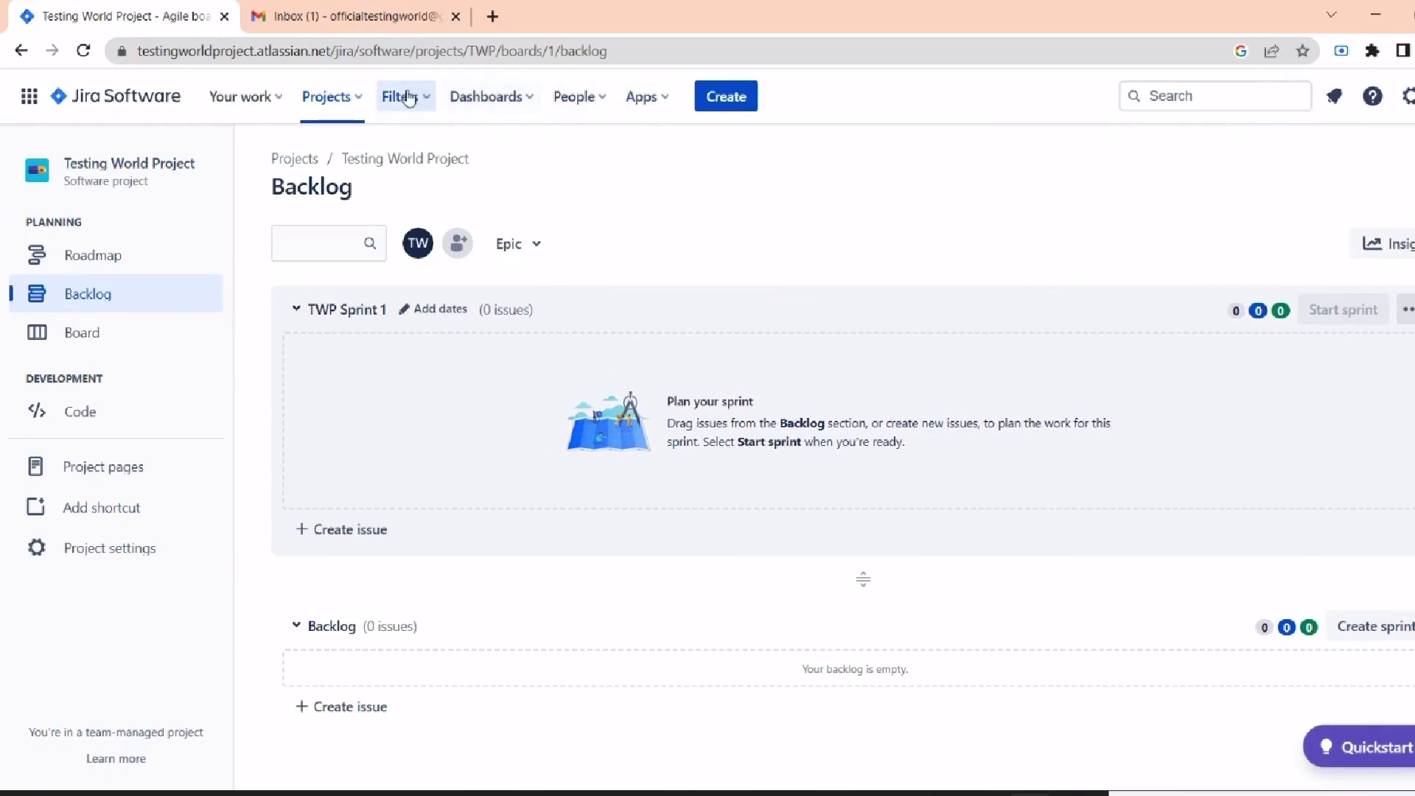
Glance at the Projects menu, close it, and go to the project roadmap.
click(354, 104)
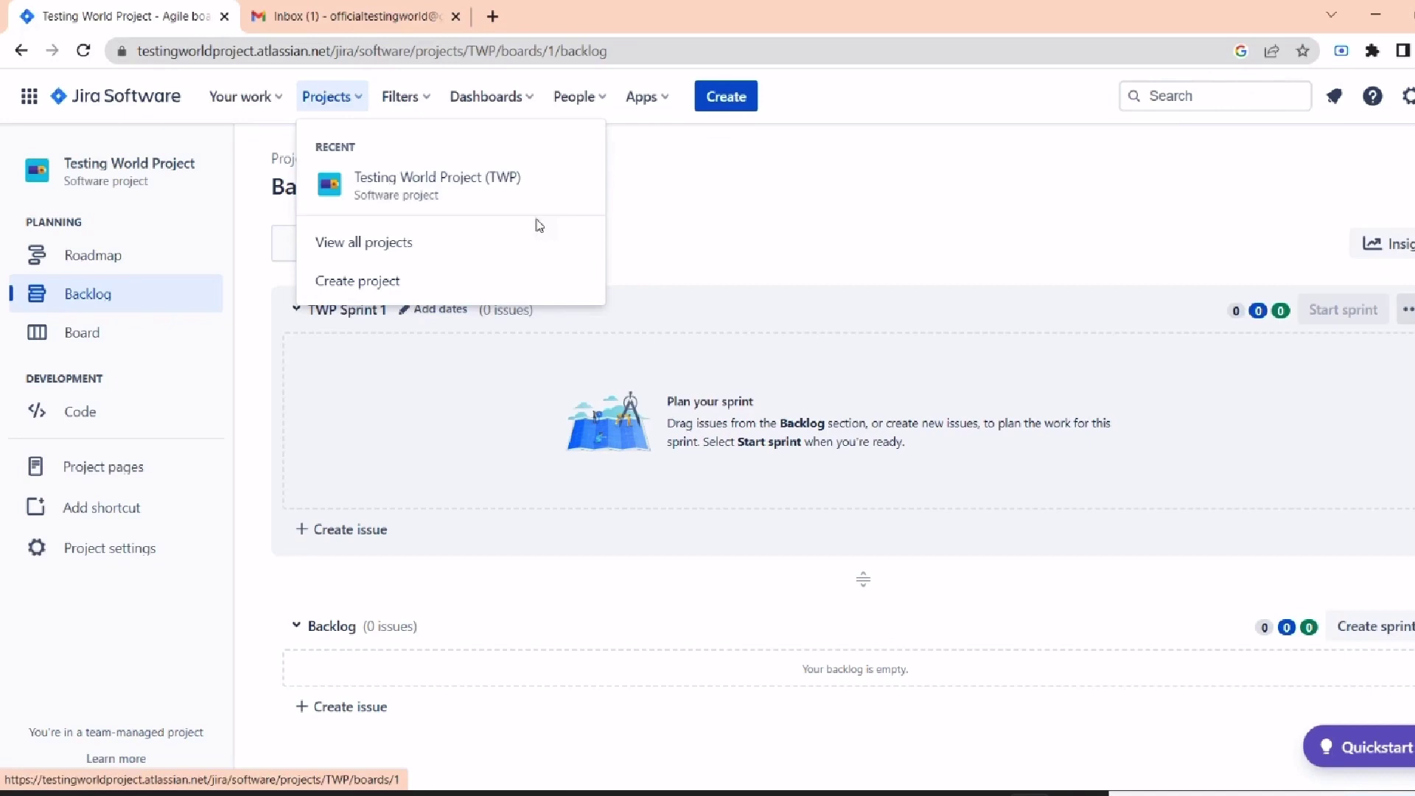
click(636, 191)
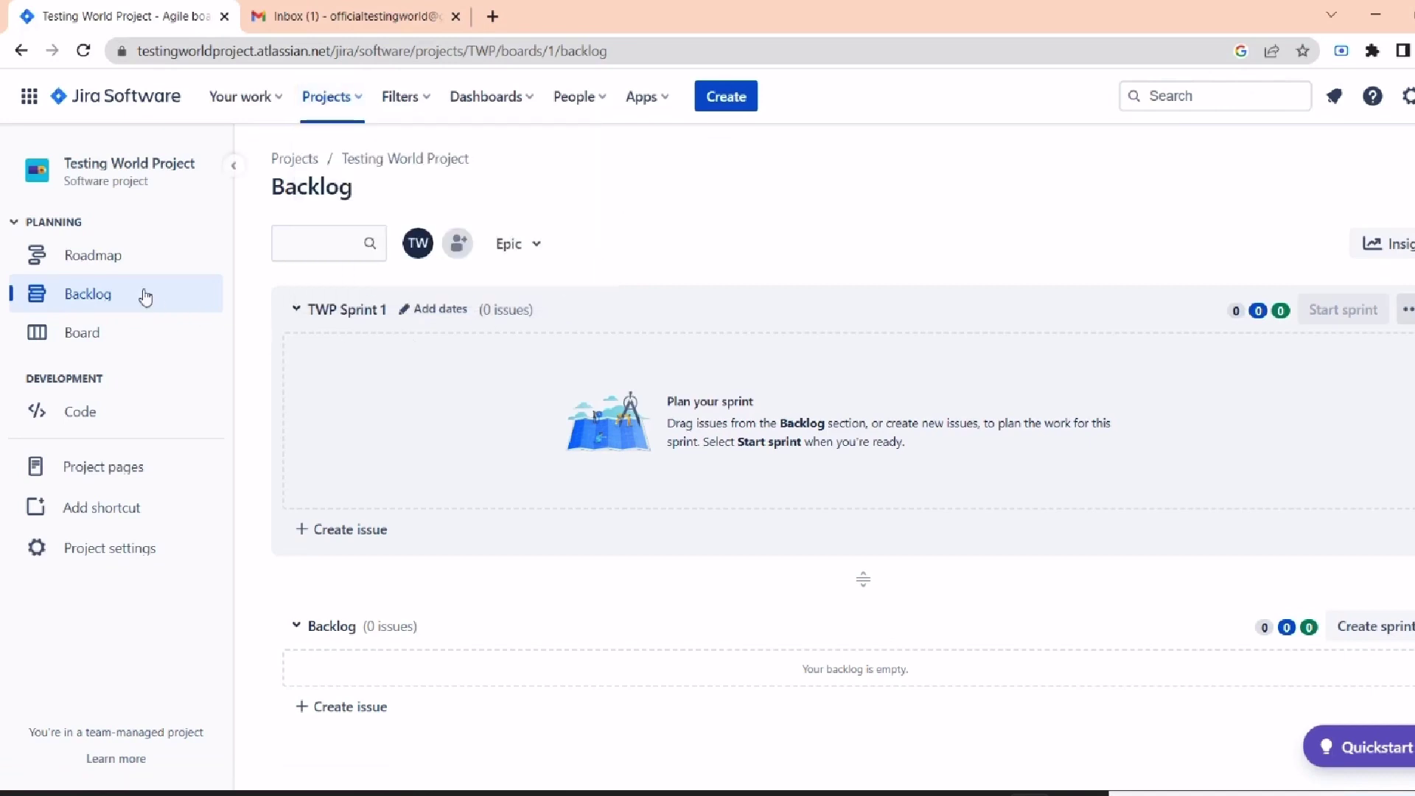
click(141, 262)
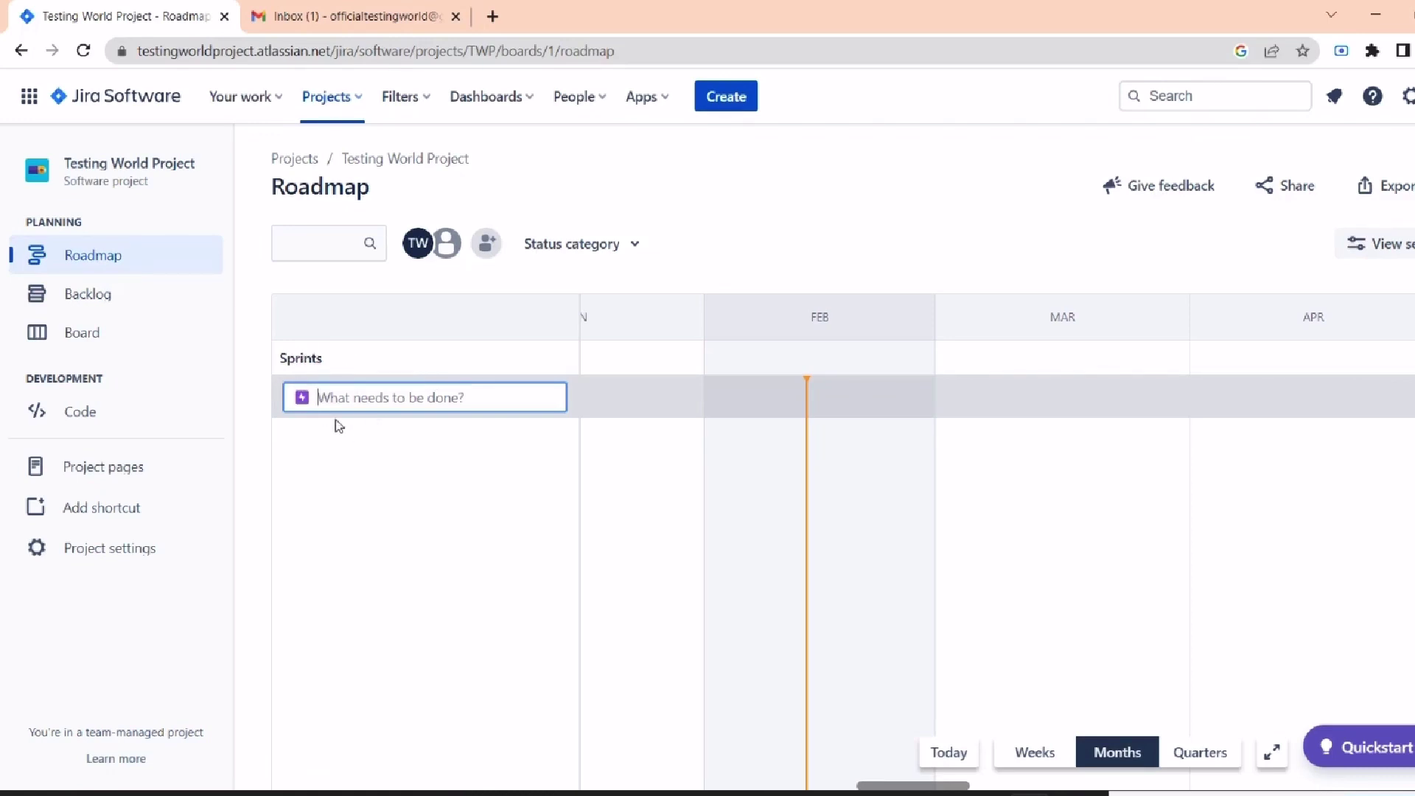
Check the roadmap's Status category filter, then switch to the TWP board.
click(598, 245)
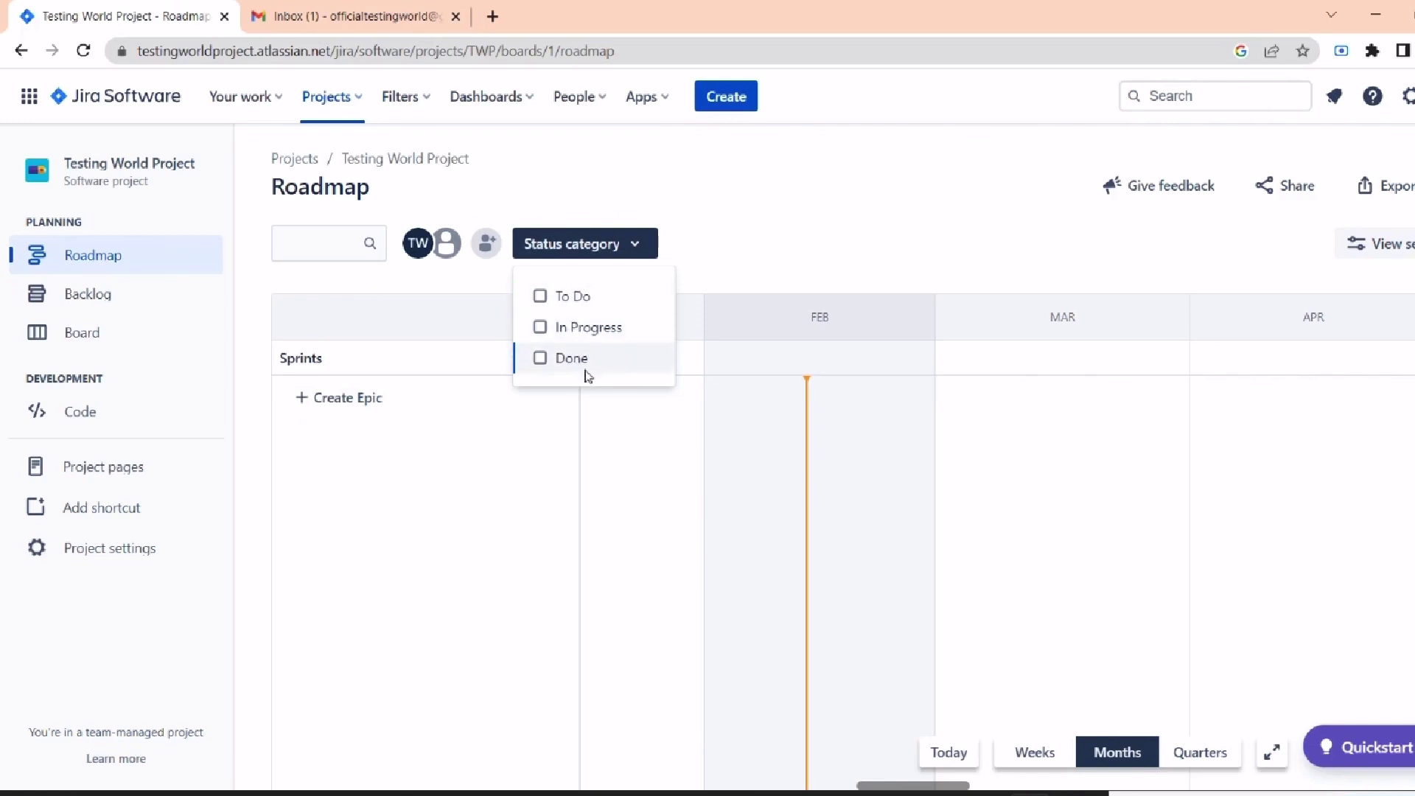
click(714, 245)
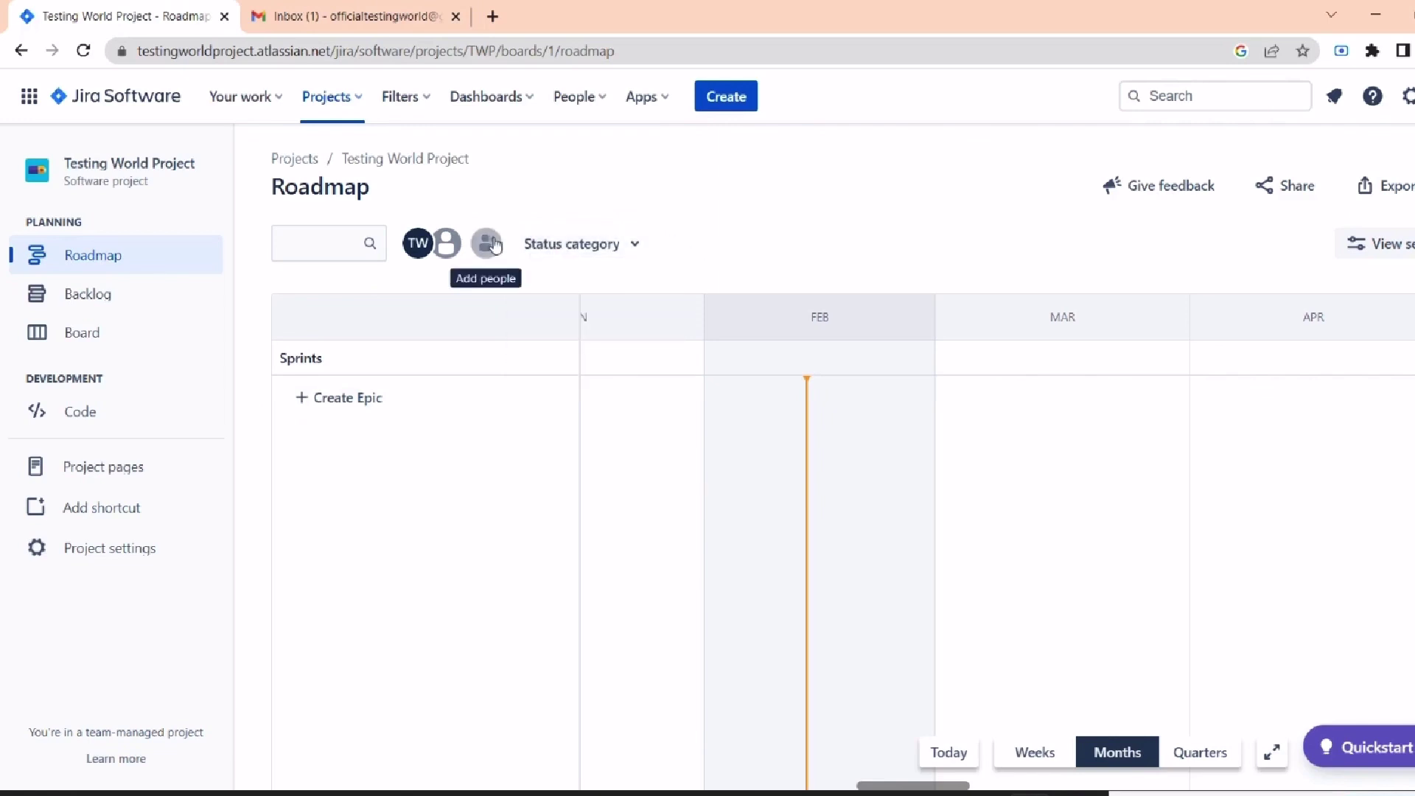
click(130, 341)
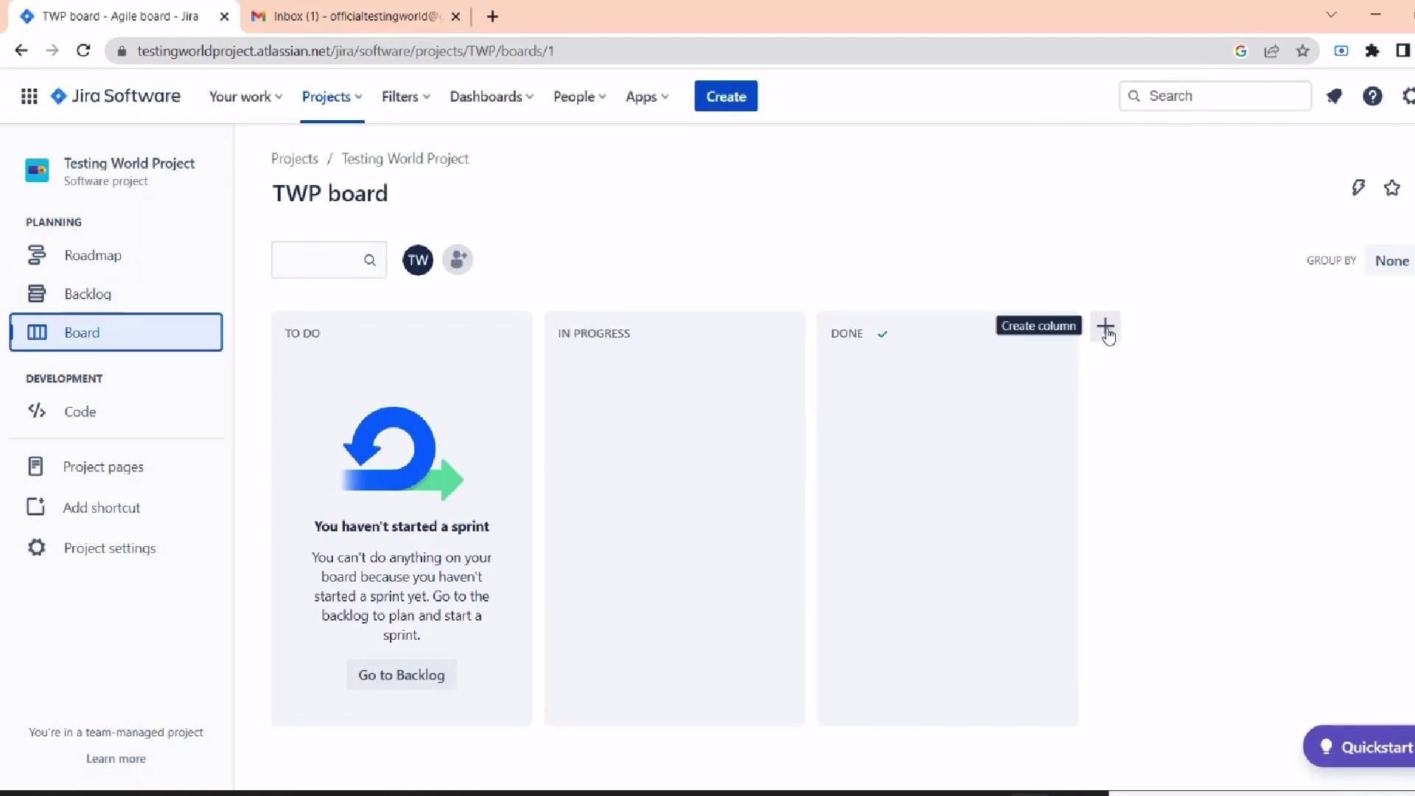
Go back to the TWP backlog showing TWP Sprint 1 empty and not started.
click(392, 694)
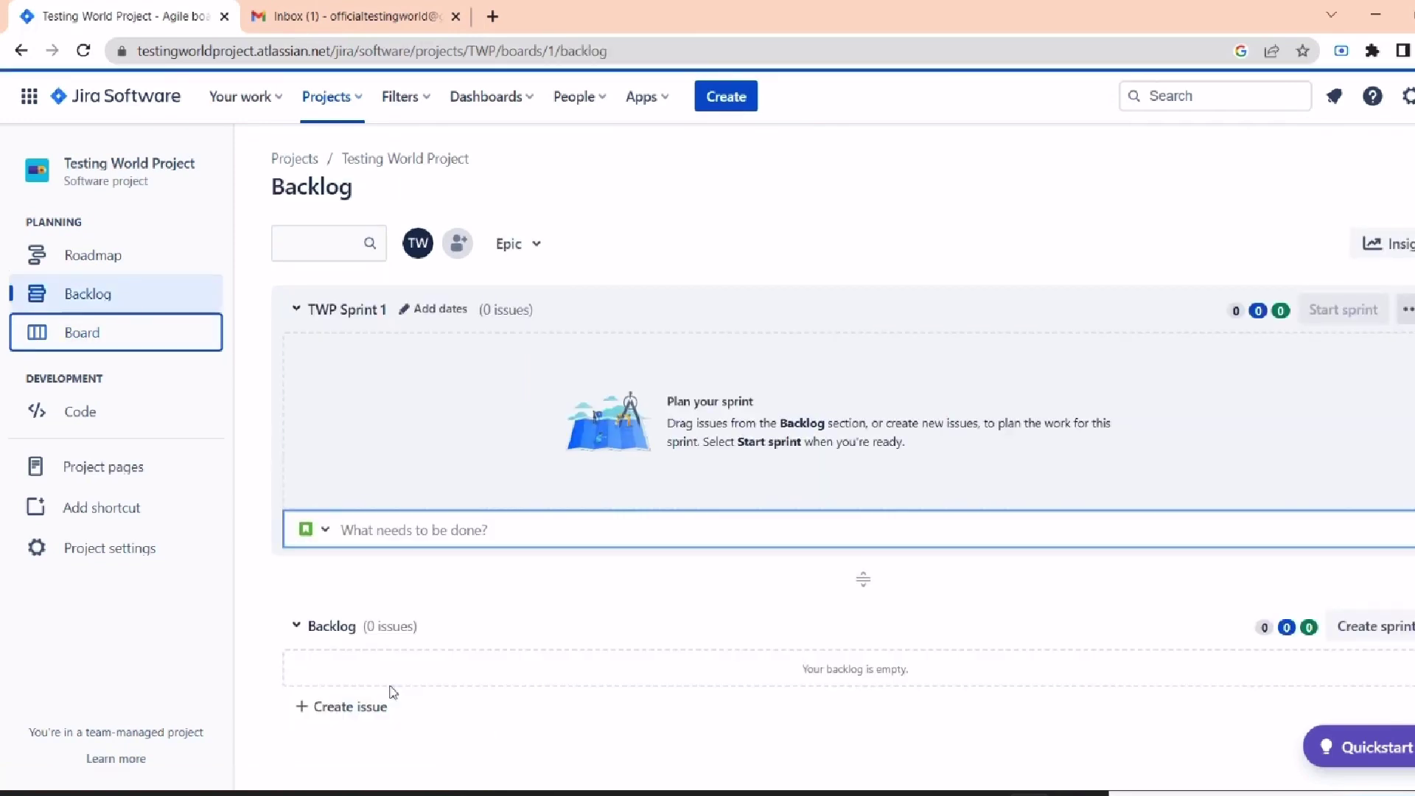
click(144, 307)
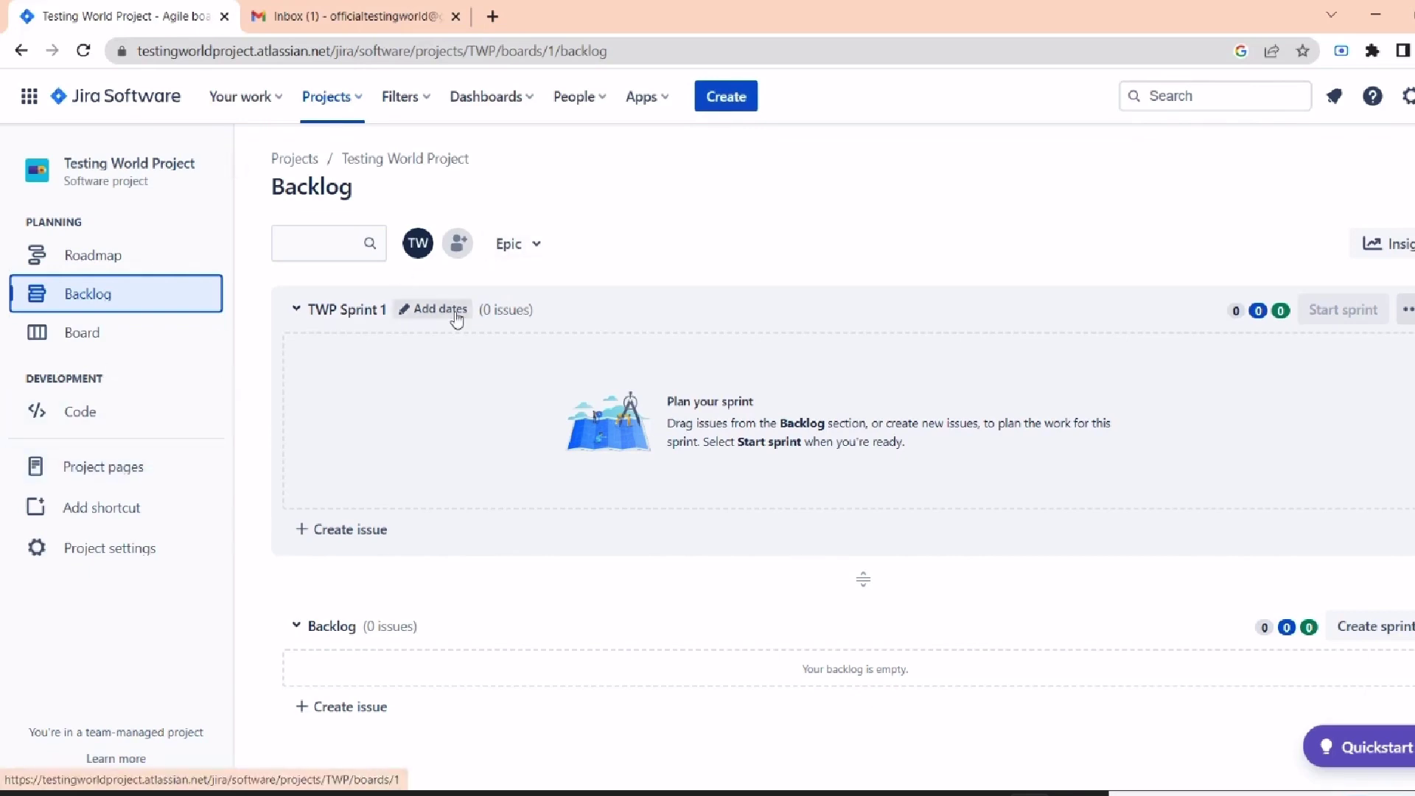
click(842, 234)
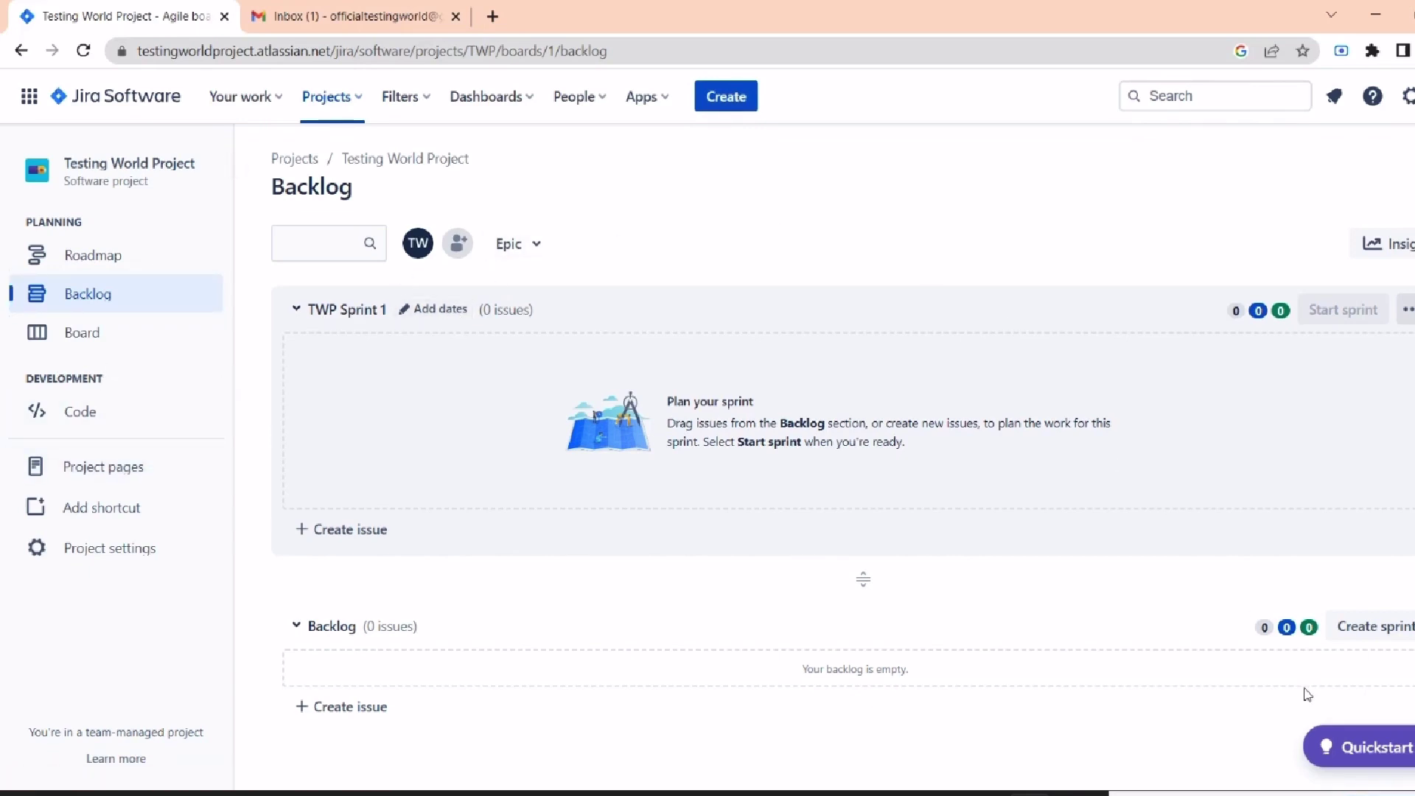